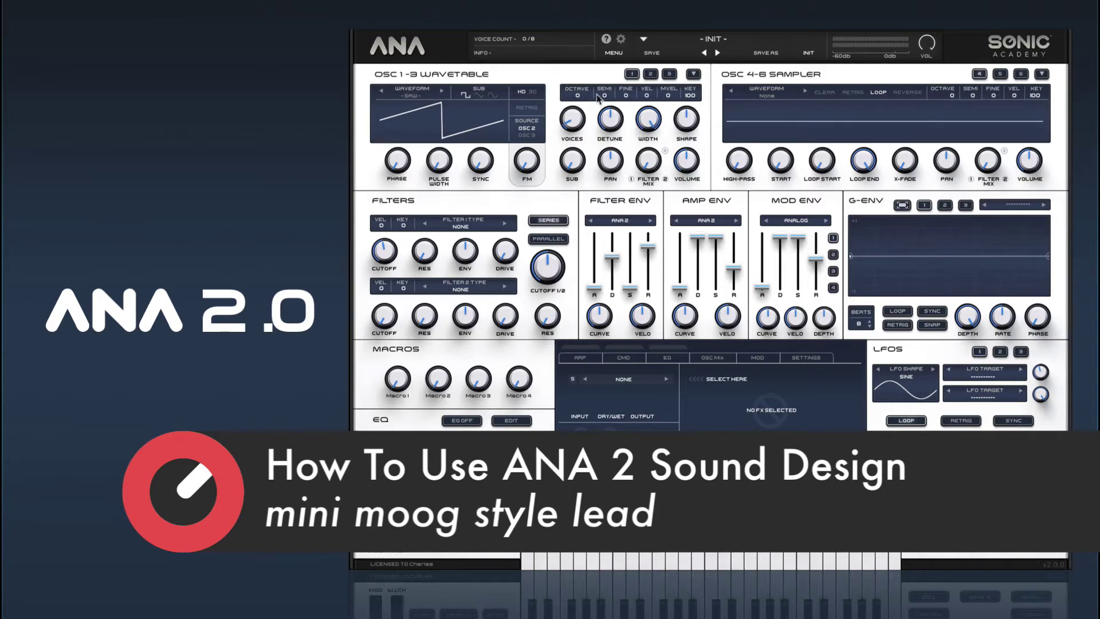
# Set oscillator 1 to the Saw Mini waveform, dropped two octaves (-2).
pyautogui.click(413, 98)
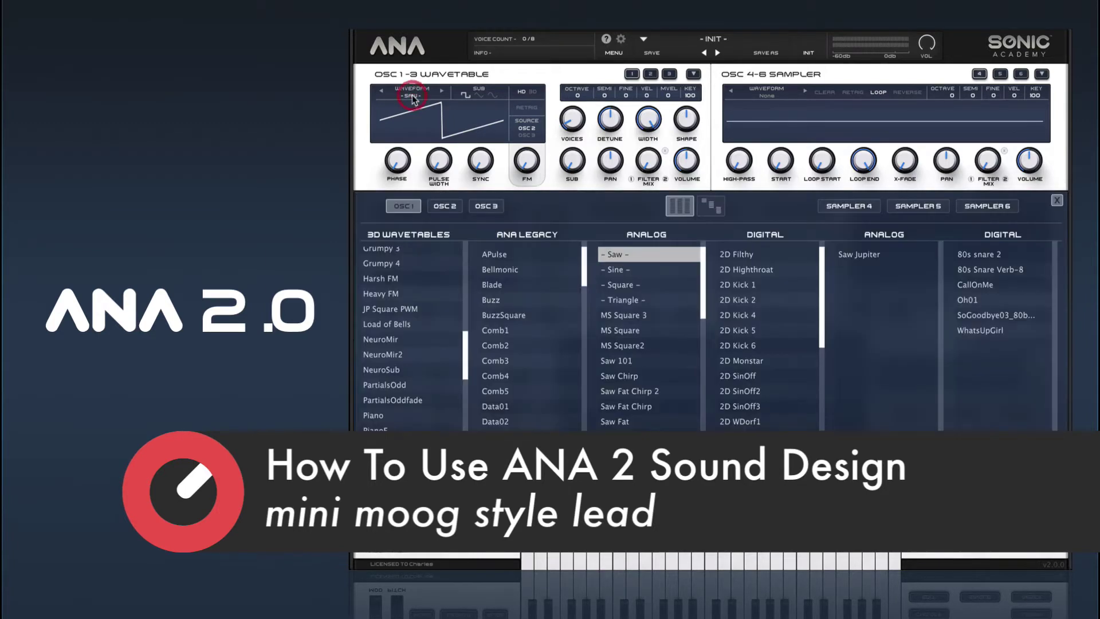
pyautogui.moveTo(700, 271); pyautogui.dragTo(704, 321)
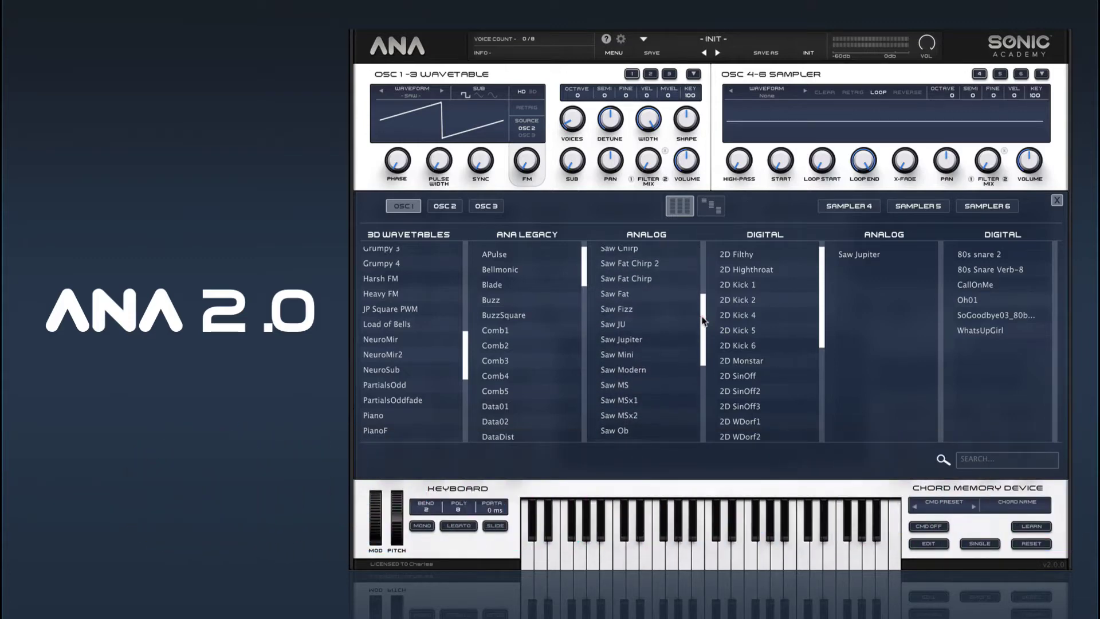
pyautogui.click(617, 358)
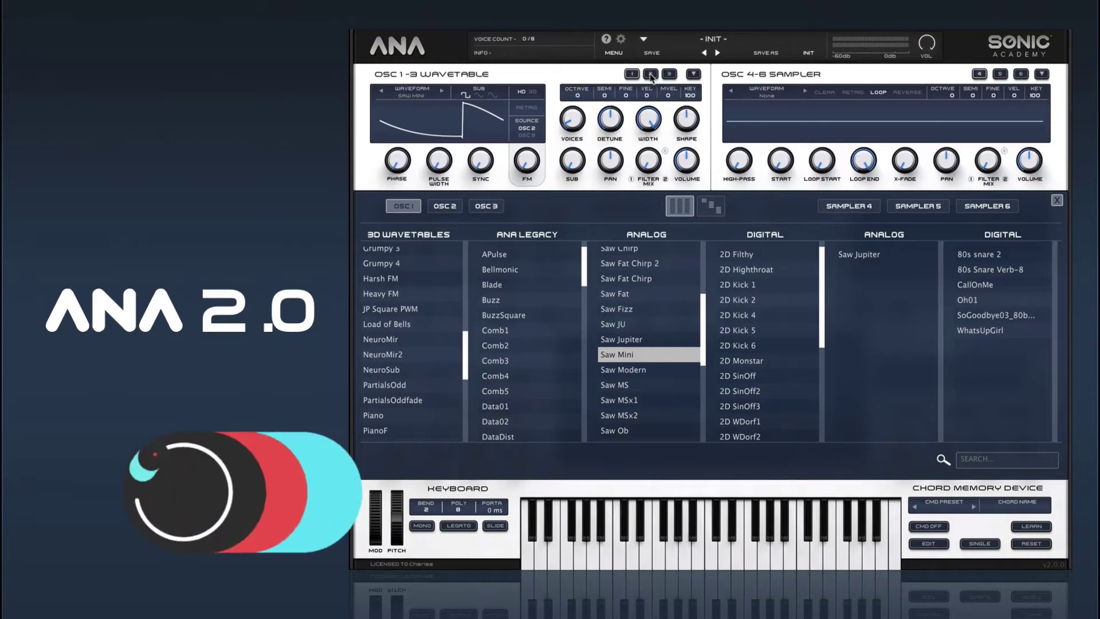
pyautogui.moveTo(577, 94); pyautogui.dragTo(589, 151)
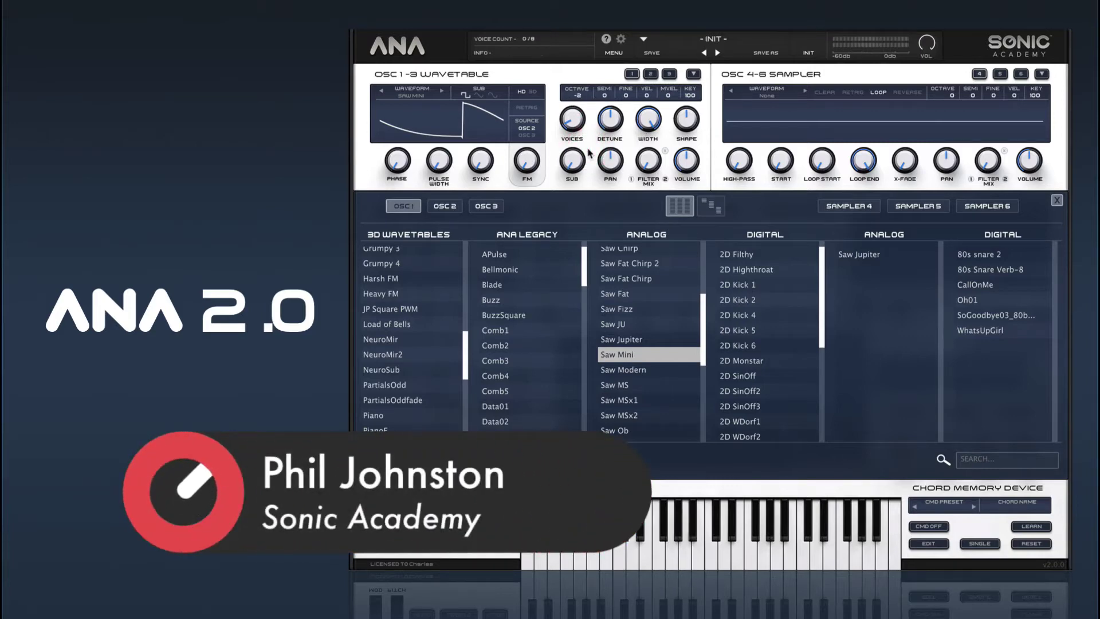
# Copy oscillator 1's settings to oscillators 2 and 3.
pyautogui.click(694, 78)
pyautogui.click(713, 102)
pyautogui.click(694, 75)
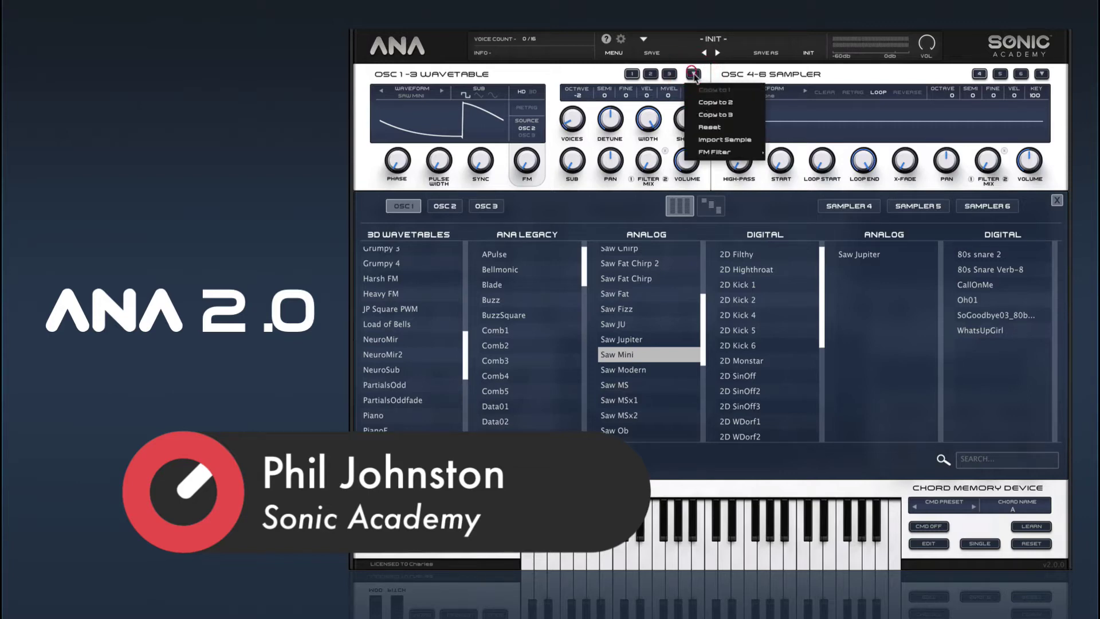
pyautogui.click(705, 114)
# Set oscillators 2 and 3 to octave -1, with fine tuning -5 and +5.
pyautogui.click(650, 74)
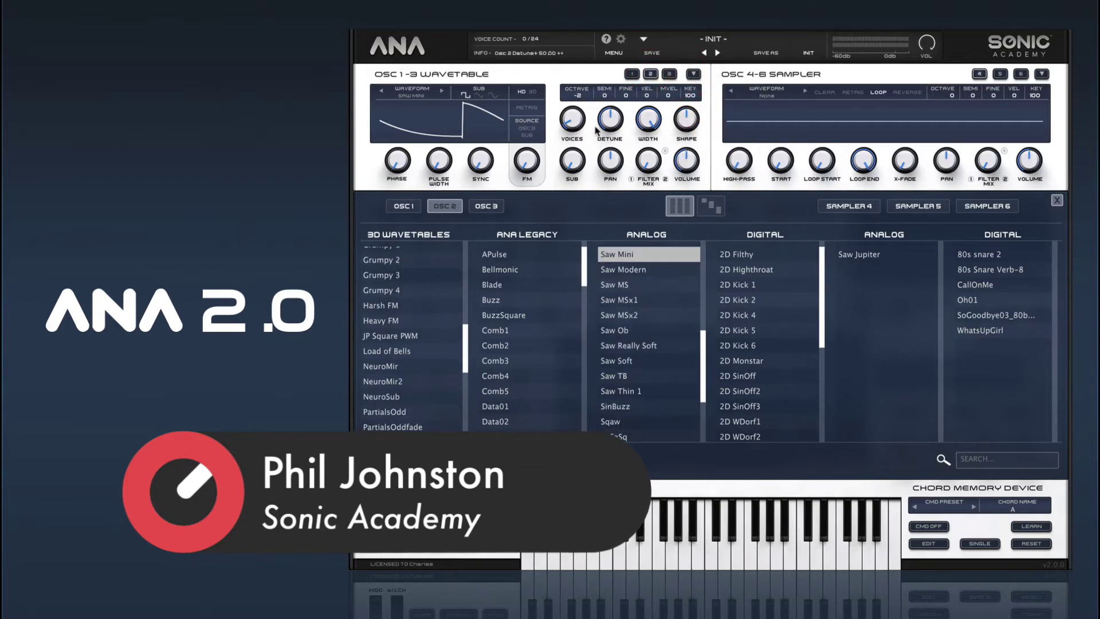
pyautogui.moveTo(578, 90); pyautogui.dragTo(579, 85)
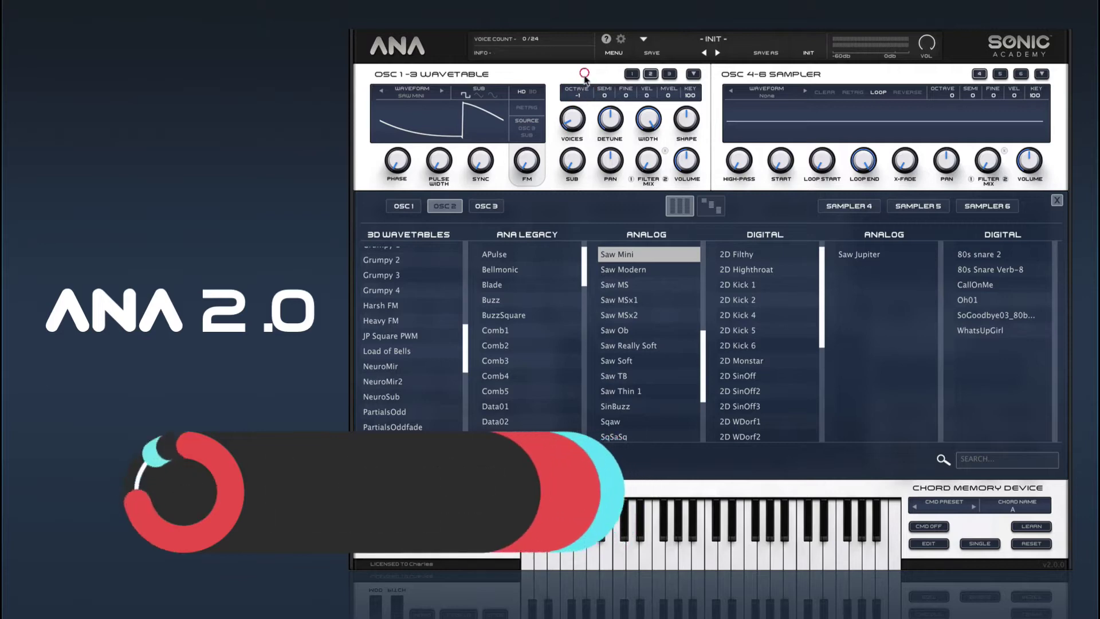
pyautogui.click(669, 74)
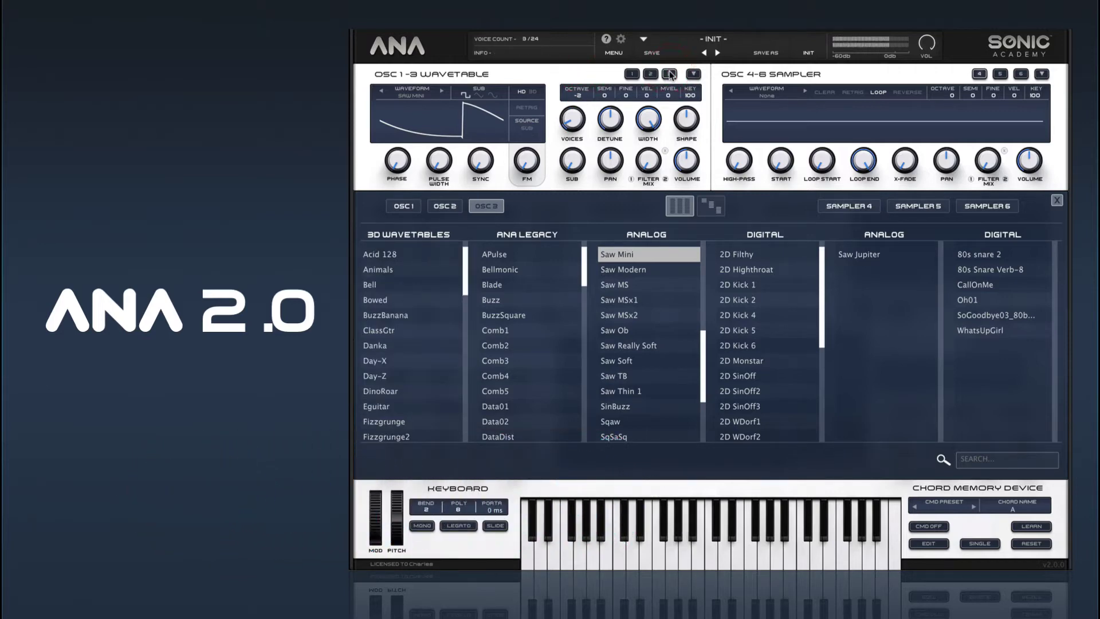
pyautogui.moveTo(580, 92); pyautogui.dragTo(583, 80)
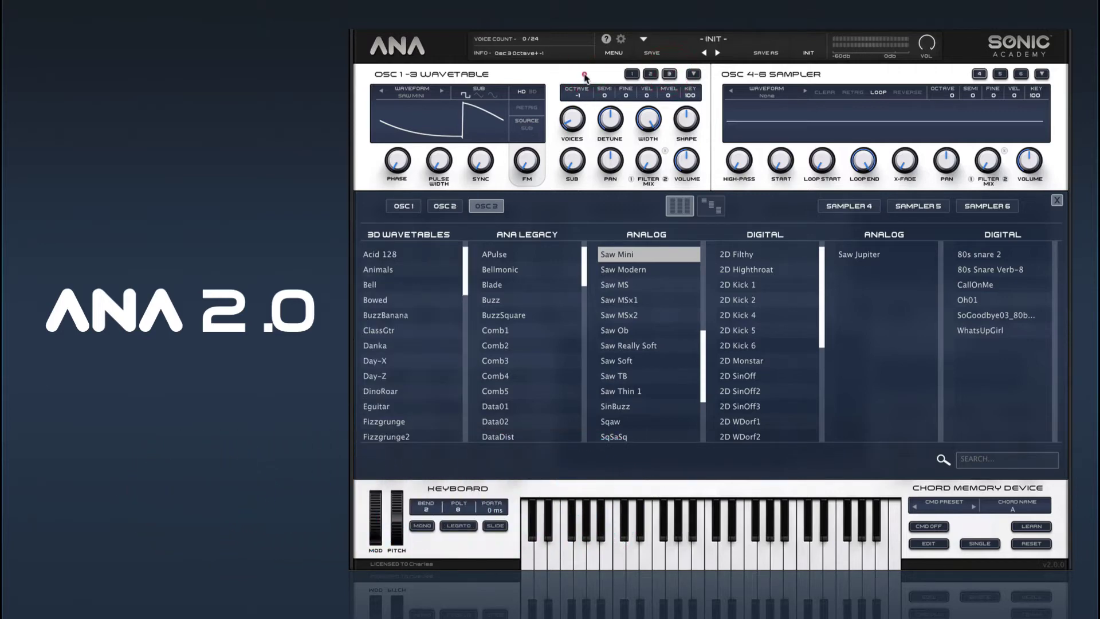
pyautogui.click(651, 73)
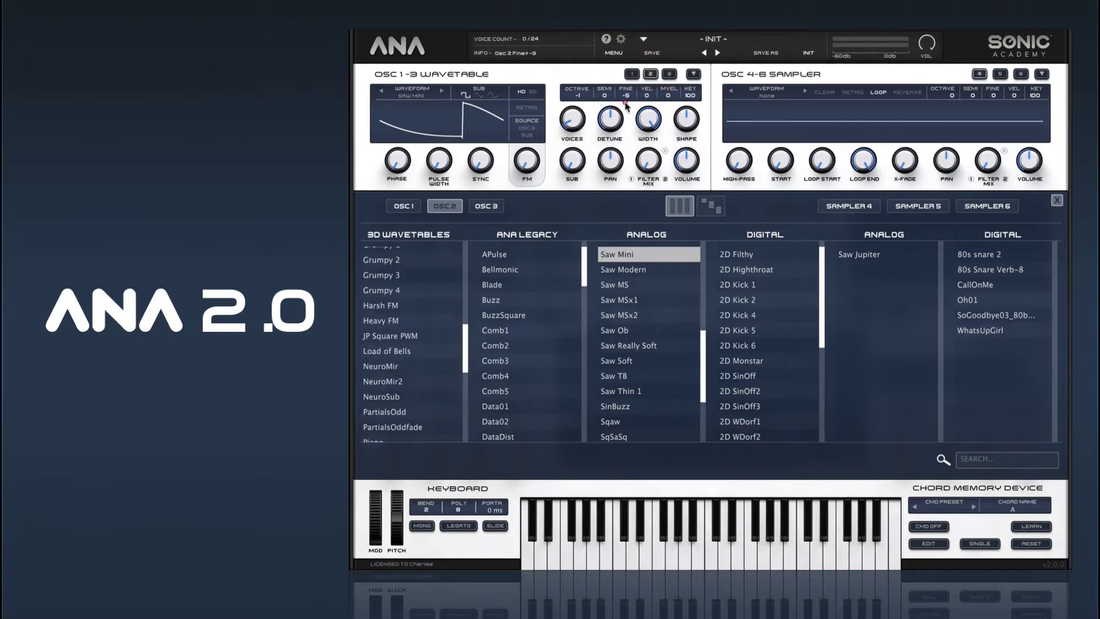
pyautogui.click(667, 74)
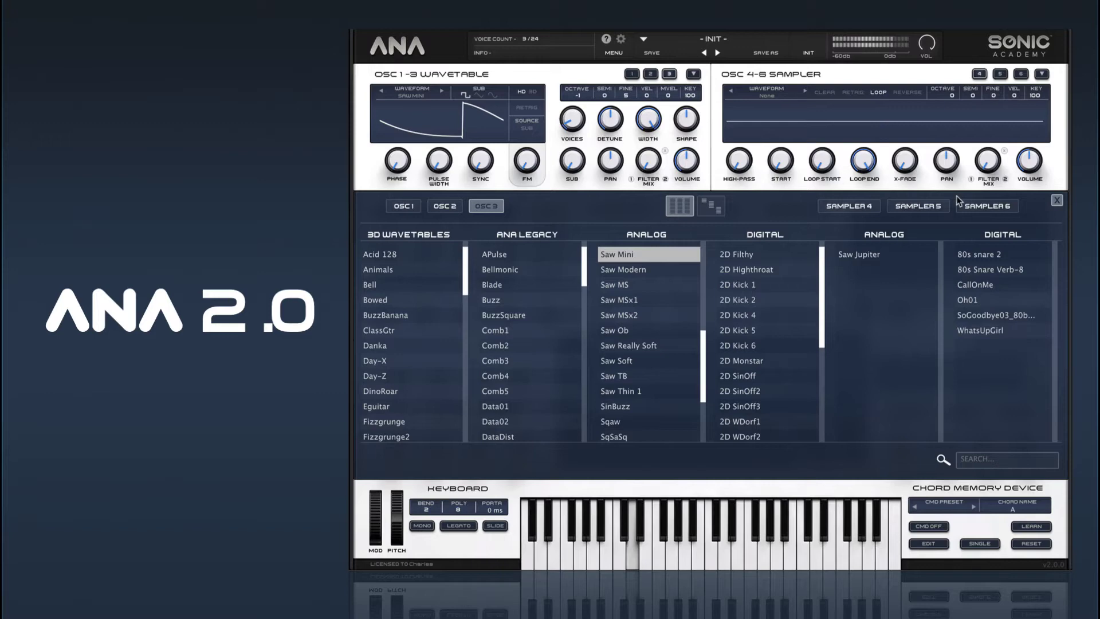
pyautogui.click(1057, 200)
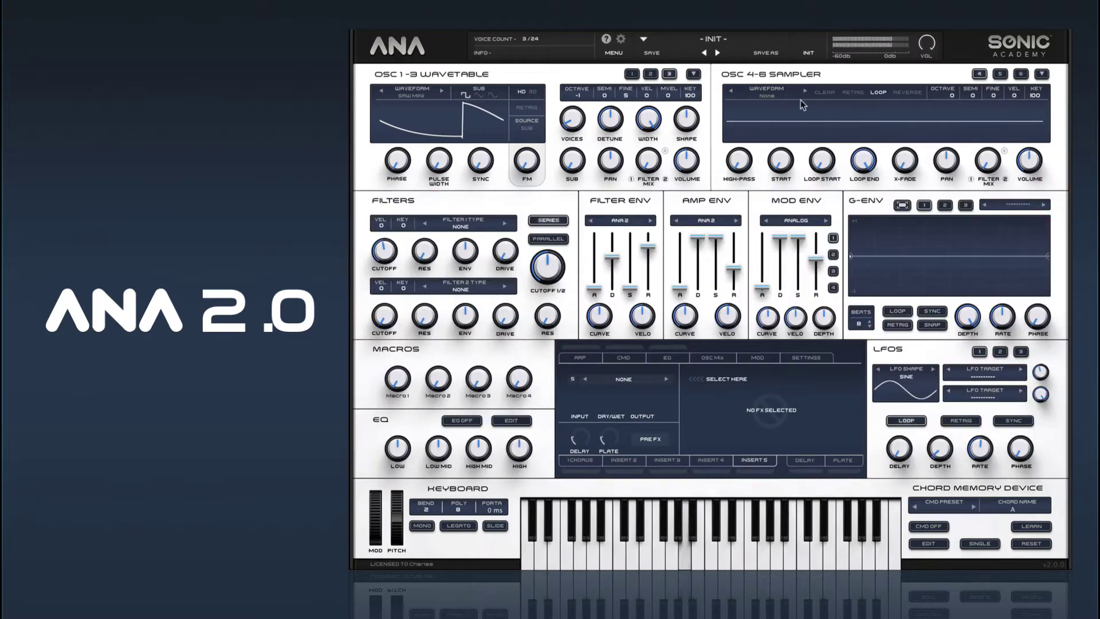
# Load the White Noise sample into sampler oscillator 4 and lower its volume to about -10 dB.
pyautogui.click(766, 97)
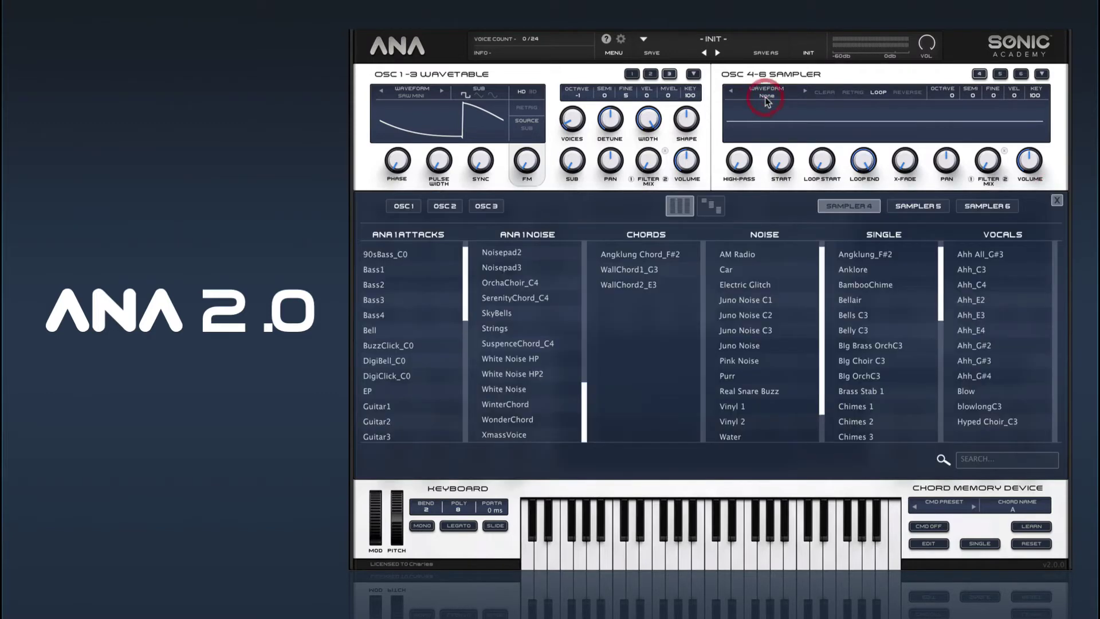
pyautogui.scroll(-2, 820, 331)
pyautogui.click(744, 434)
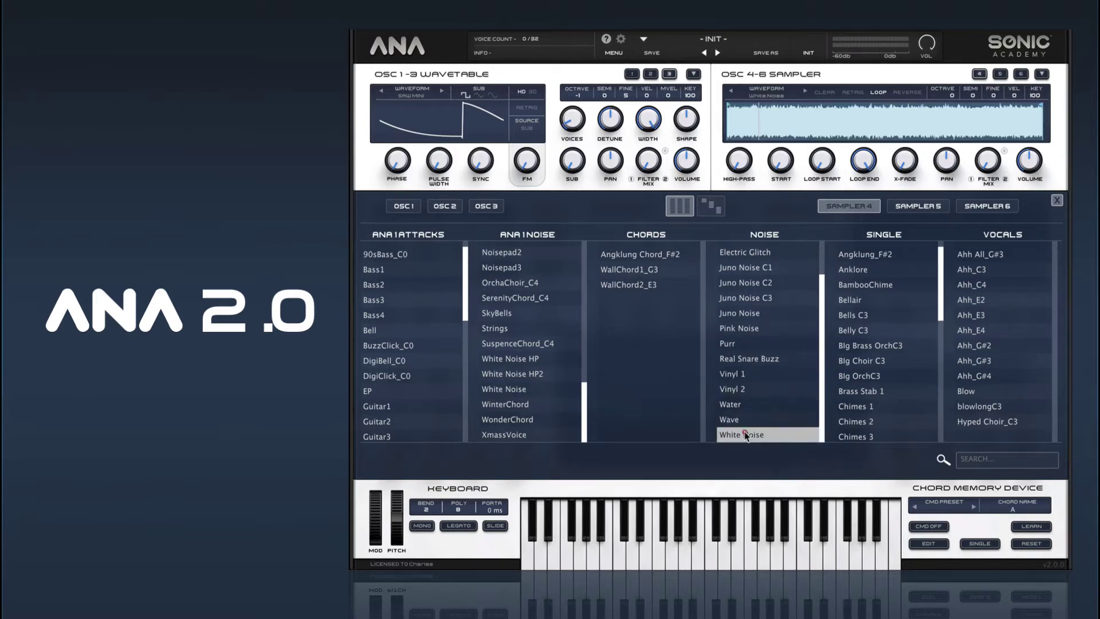
pyautogui.click(744, 434)
pyautogui.moveTo(1034, 161); pyautogui.dragTo(1025, 206)
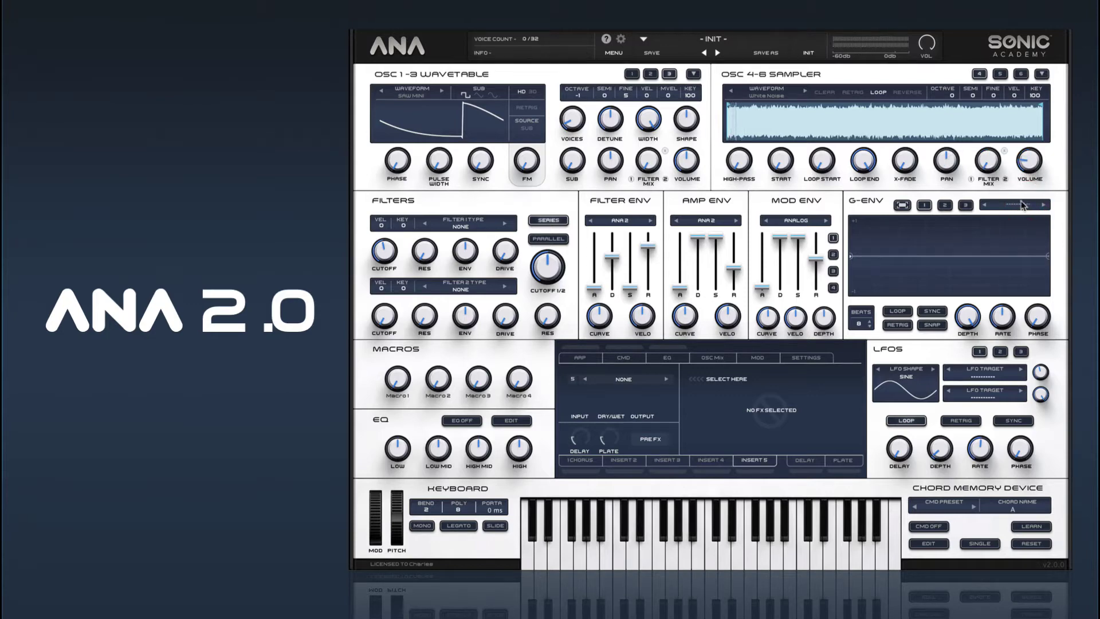
# Set filter 1's type to the Analog Mogy-LP model.
pyautogui.click(461, 227)
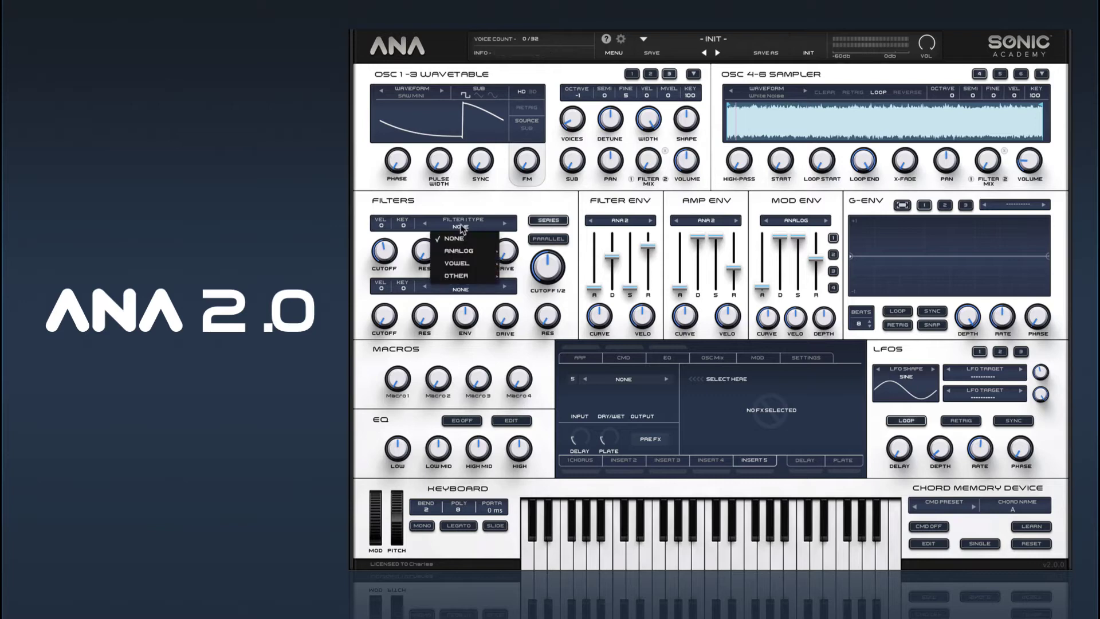
pyautogui.moveTo(462, 252)
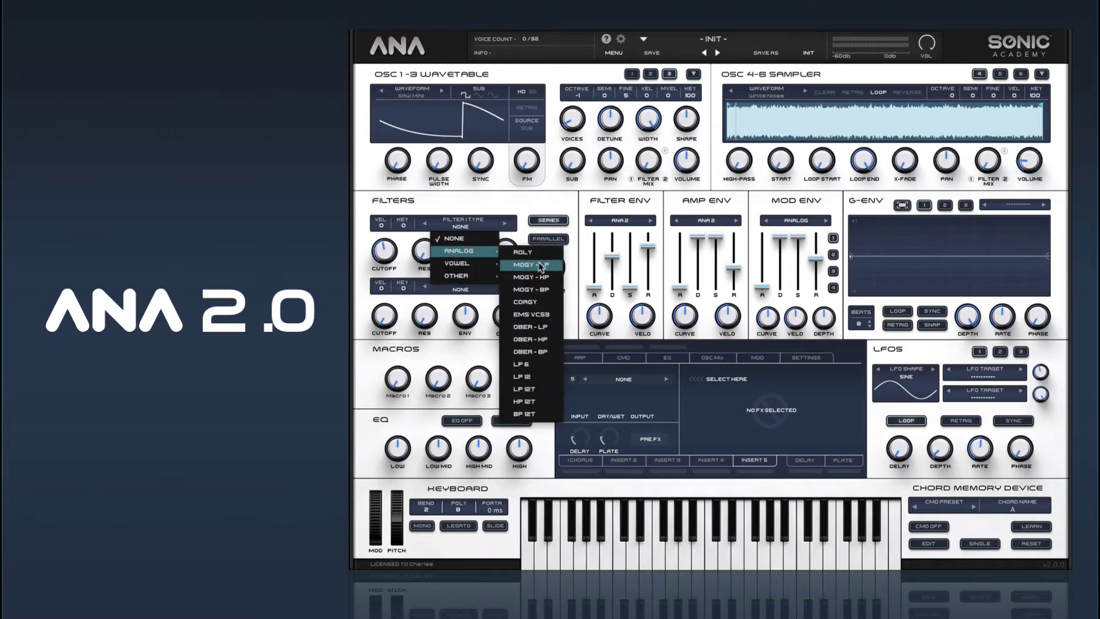
pyautogui.click(541, 267)
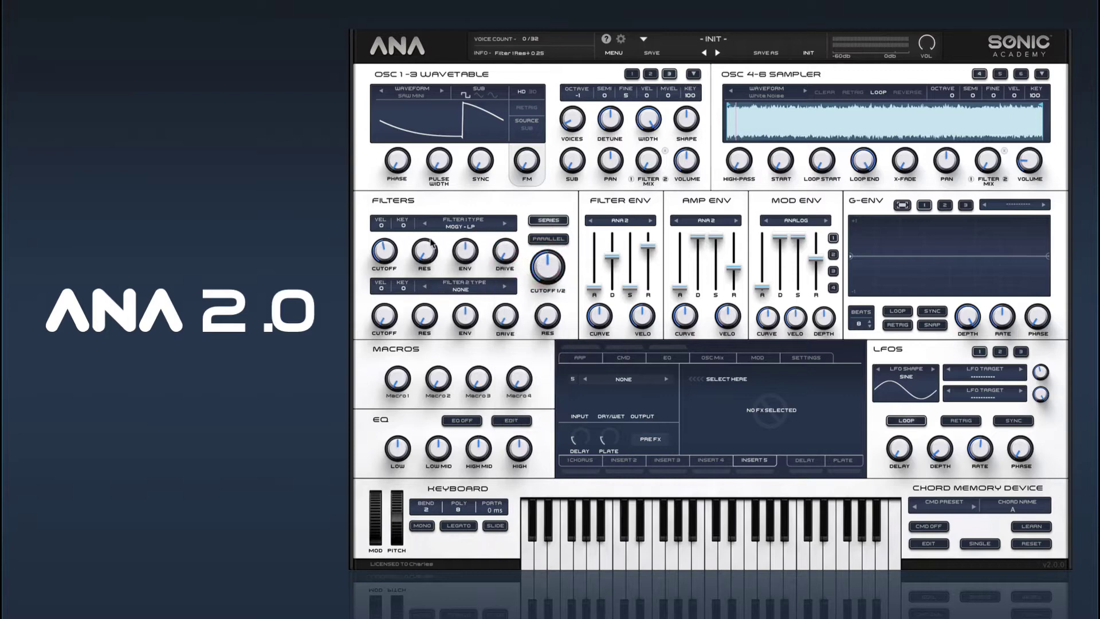
# Drop filter 1 cutoff to about 20 Hz, raise its envelope amount, and add resonance around 5.
pyautogui.moveTo(399, 302); pyautogui.dragTo(411, 259)
pyautogui.moveTo(477, 255); pyautogui.dragTo(480, 224)
pyautogui.moveTo(384, 252); pyautogui.dragTo(385, 289)
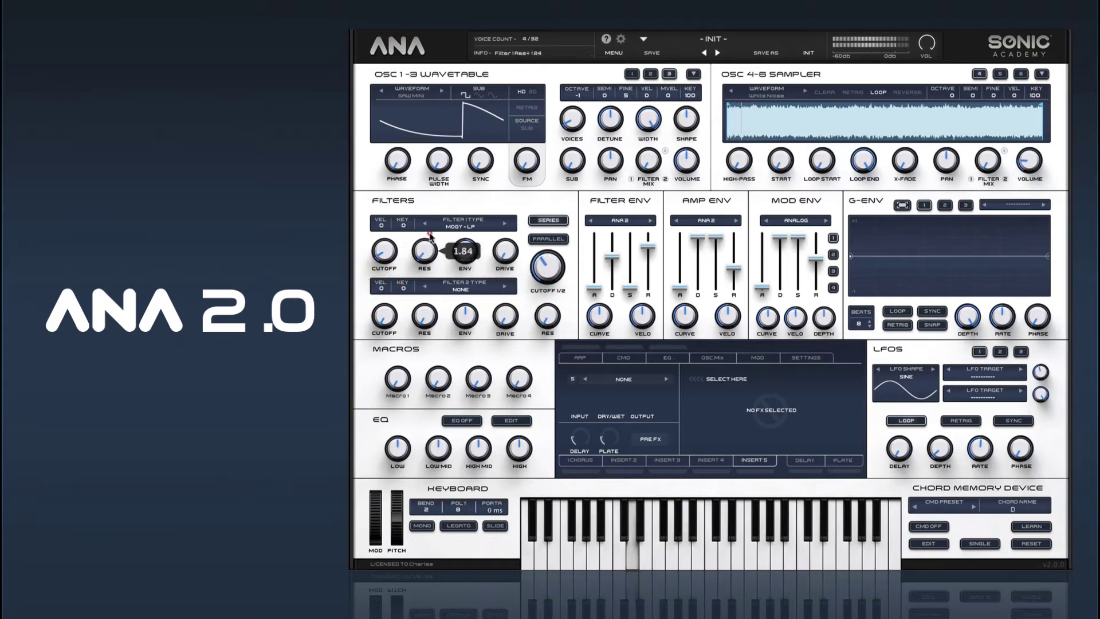
pyautogui.moveTo(429, 244); pyautogui.dragTo(431, 245)
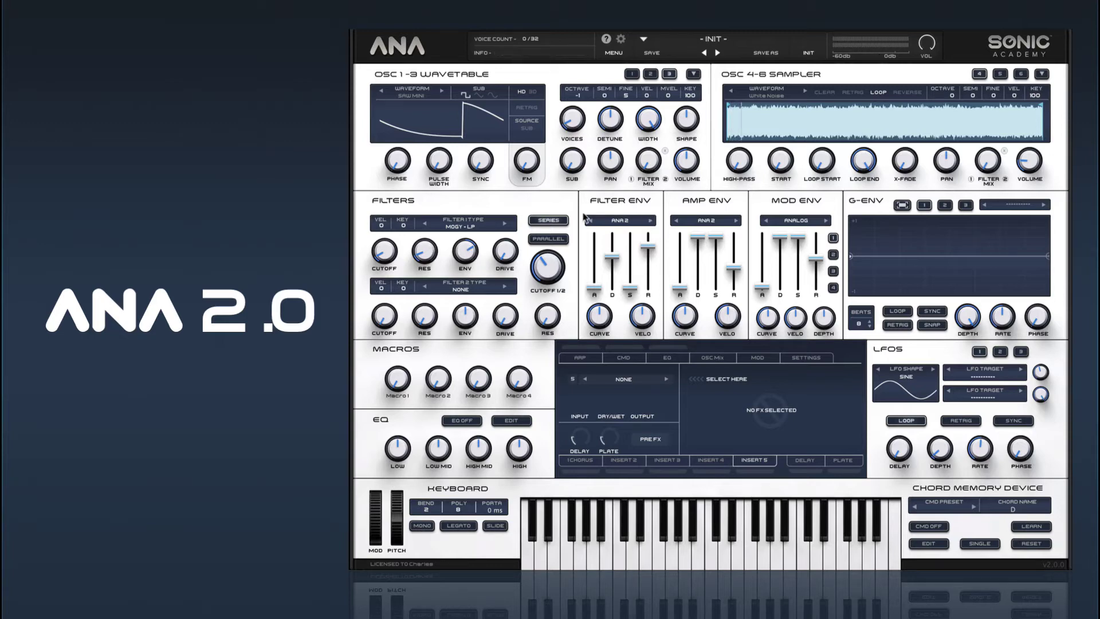
# Apply the ANALOG filter envelope shape and lower its curve to 20.78%.
pyautogui.click(651, 221)
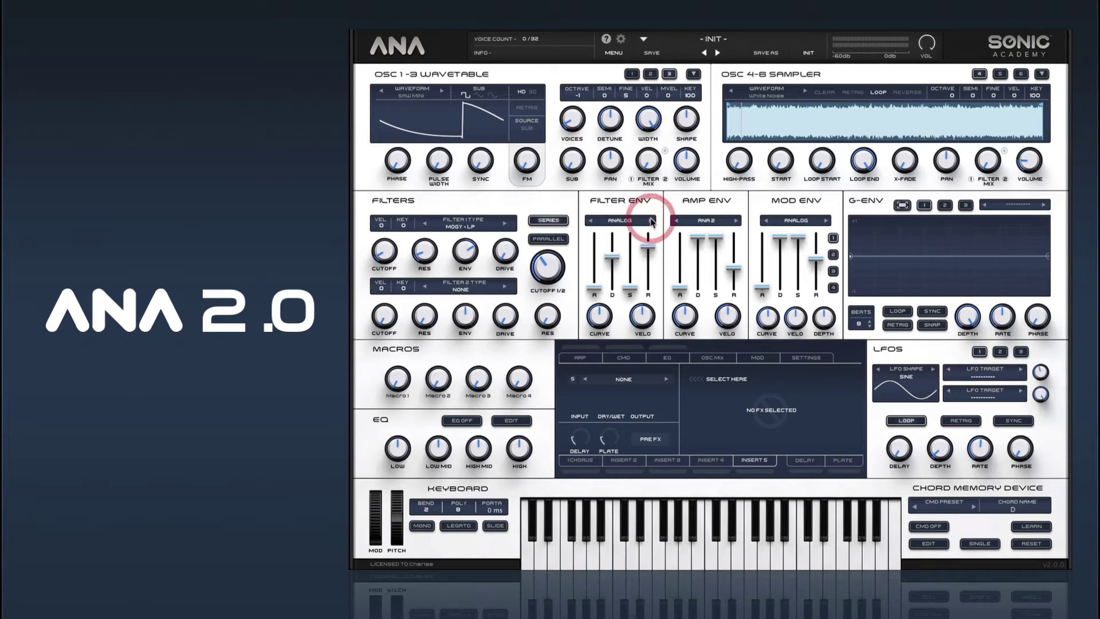
pyautogui.moveTo(598, 330); pyautogui.dragTo(602, 361)
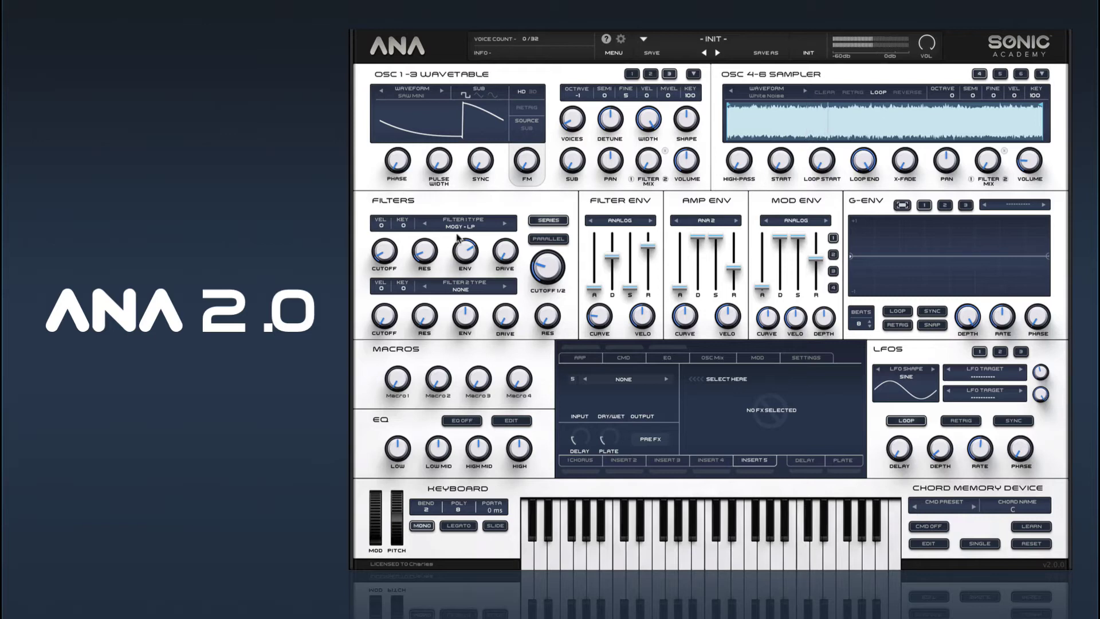
# Raise filter 1 drive to ~34% and its envelope, adjust master cutoff, set oscillator 2 sync to ~19.33.
pyautogui.moveTo(465, 263)
pyautogui.moveTo(503, 259); pyautogui.dragTo(490, 178)
pyautogui.moveTo(476, 251); pyautogui.dragTo(472, 248)
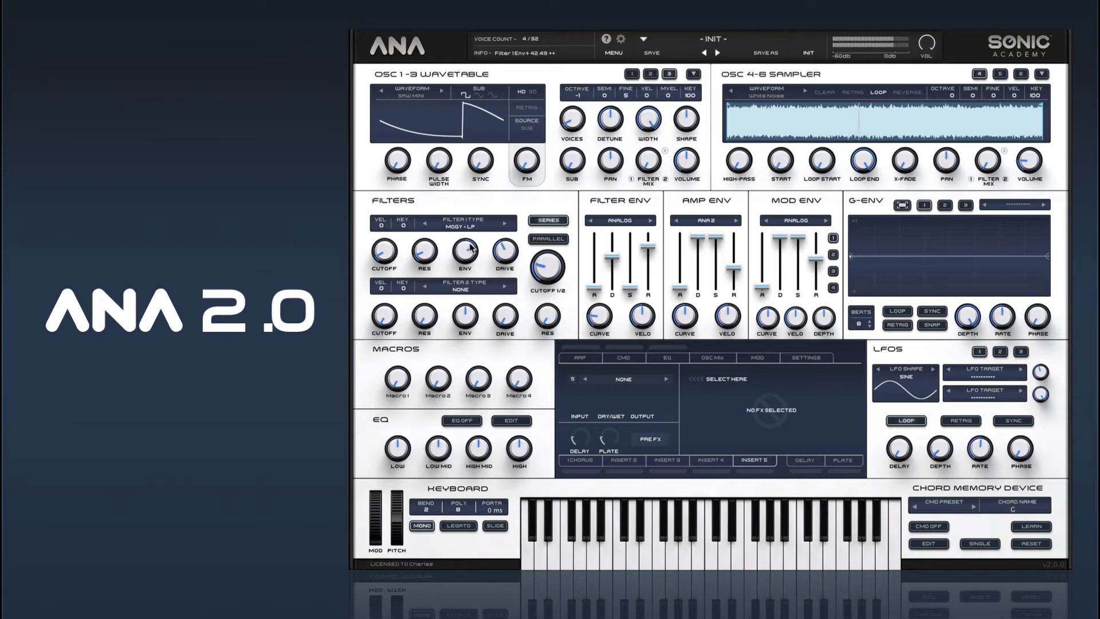
pyautogui.moveTo(505, 259); pyautogui.dragTo(499, 275)
pyautogui.moveTo(533, 260); pyautogui.dragTo(550, 256)
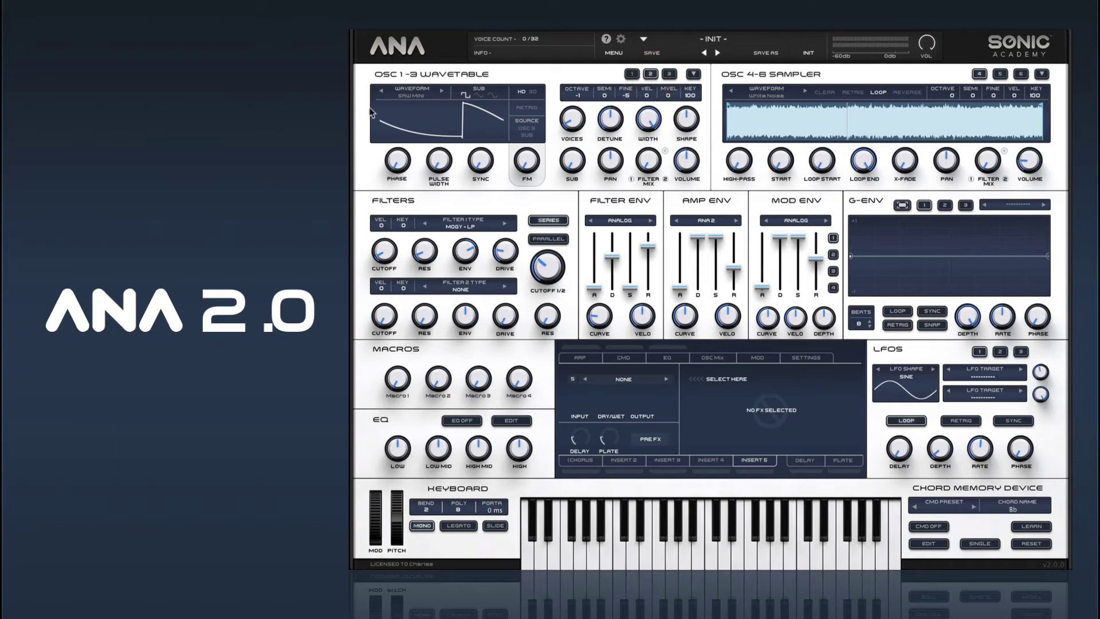
pyautogui.moveTo(479, 167); pyautogui.dragTo(483, 138)
# Route Mod Env 1 to oscillator 2 sync with sustain -50 dB and decay 1175 ms, then adjust master cutoff.
pyautogui.rightClick(484, 162)
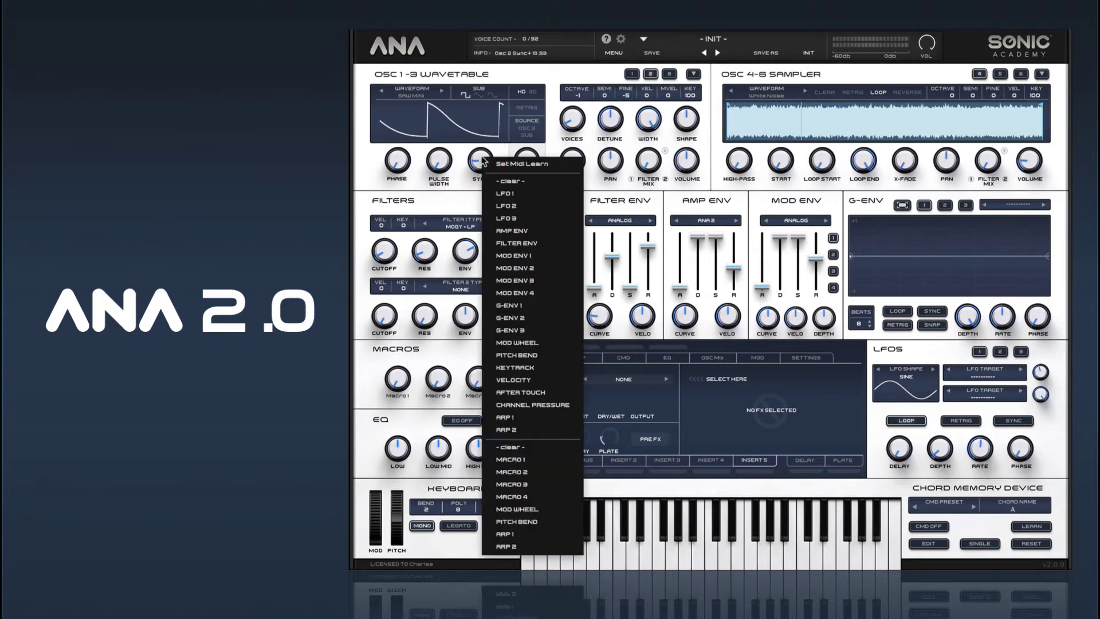
pyautogui.click(542, 259)
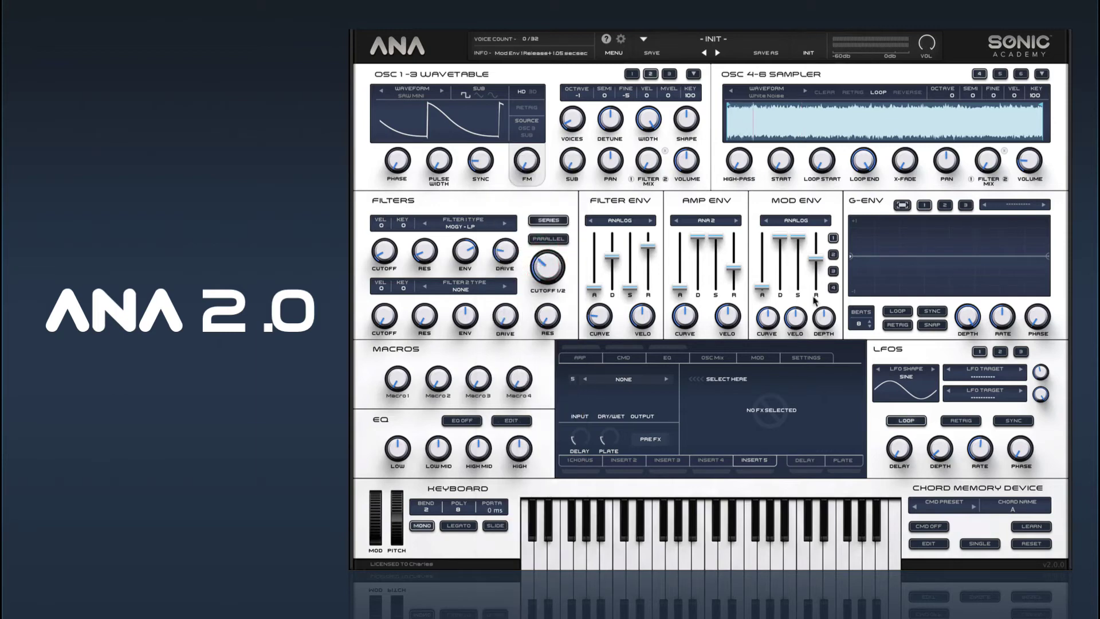
pyautogui.moveTo(798, 237); pyautogui.dragTo(813, 433)
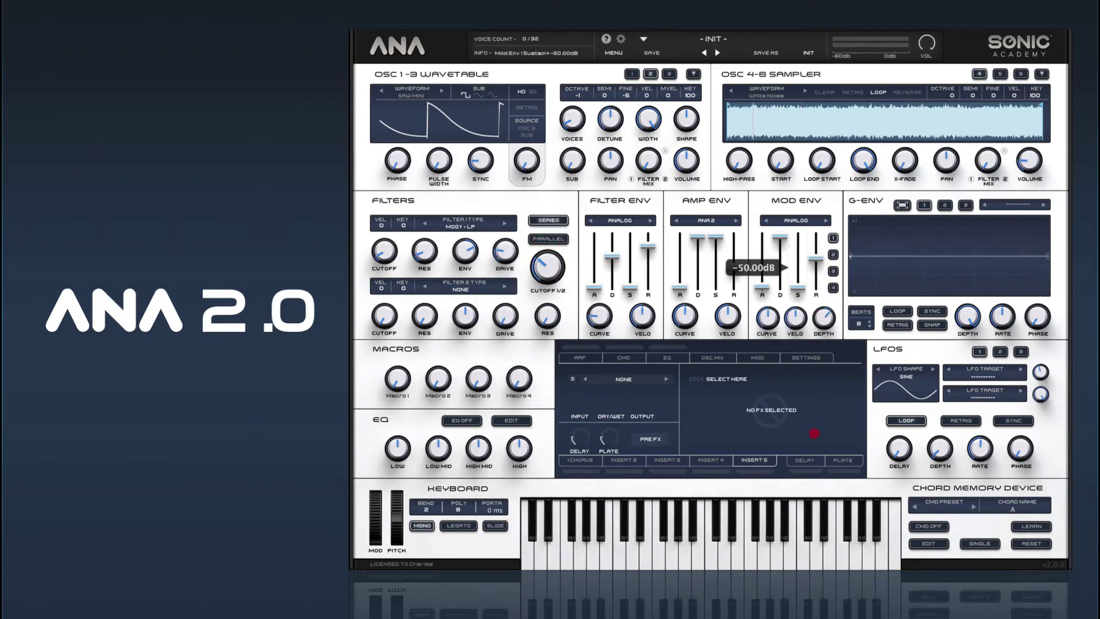
pyautogui.moveTo(790, 290); pyautogui.dragTo(819, 325)
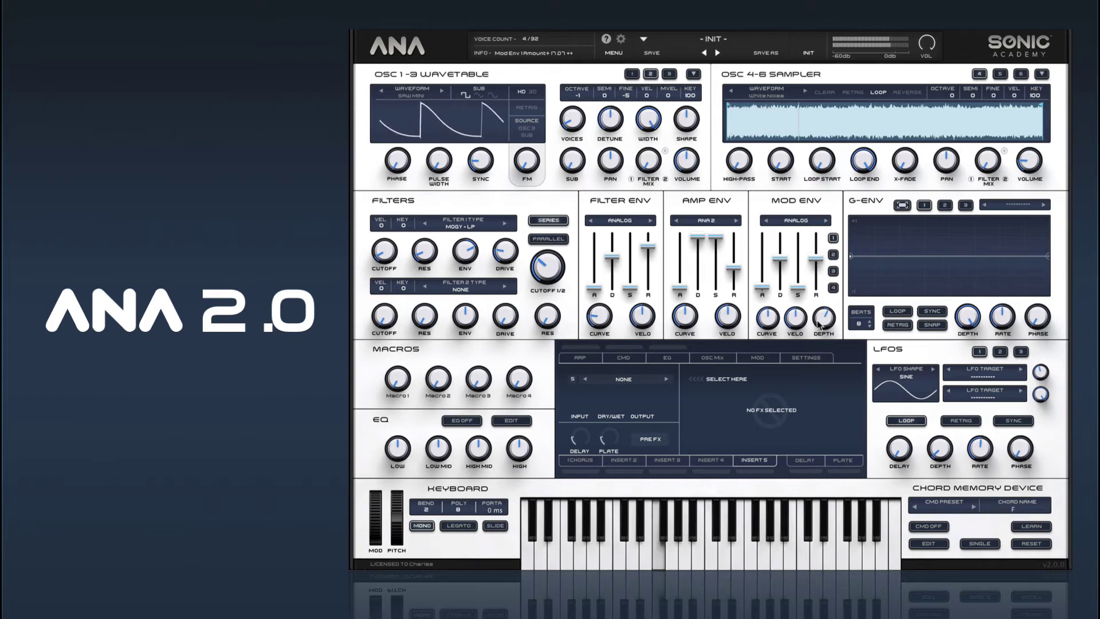
pyautogui.moveTo(545, 268); pyautogui.dragTo(564, 75)
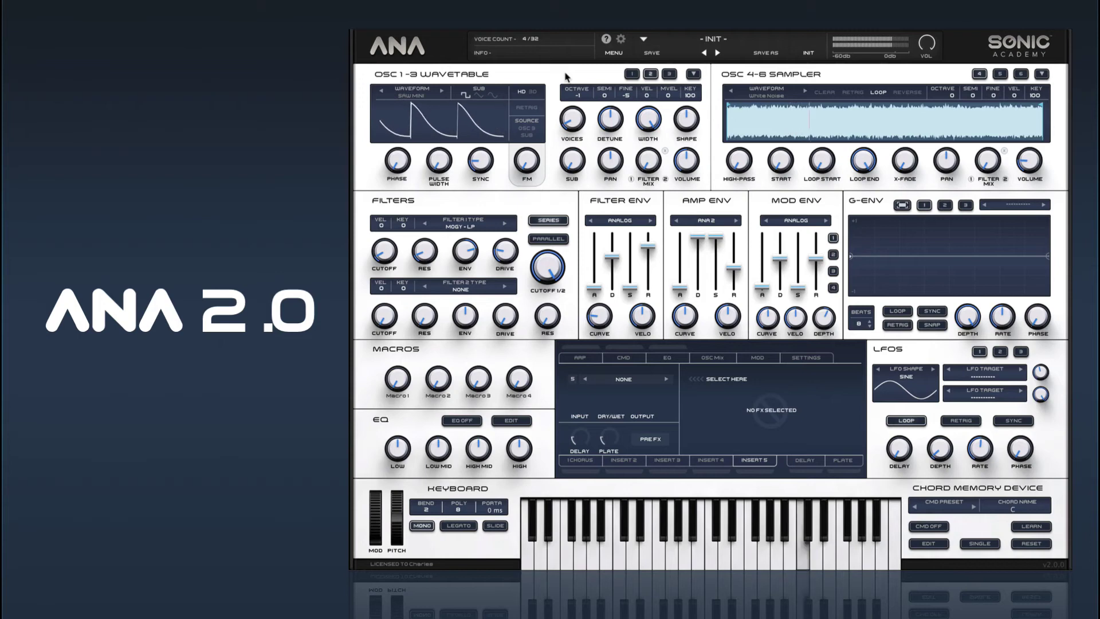
# Set master cutoff to about 29 Hz, filter envelope decay near 890 ms, and filter 1 envelope to 62.63%.
pyautogui.moveTo(546, 260); pyautogui.dragTo(549, 410)
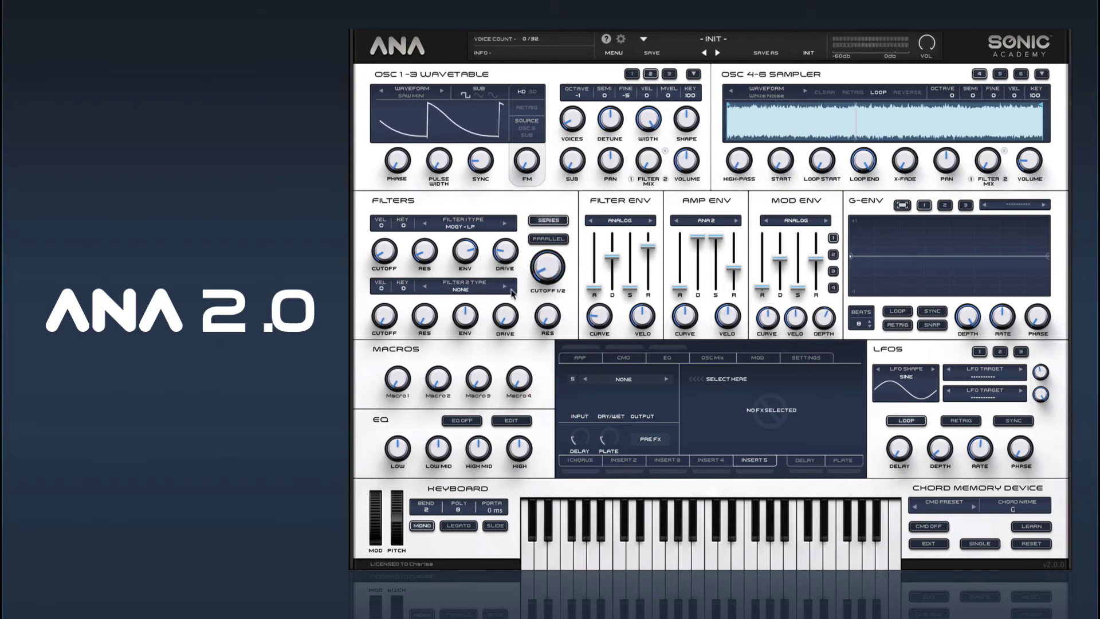
pyautogui.moveTo(612, 259); pyautogui.dragTo(610, 265)
pyautogui.moveTo(468, 249); pyautogui.dragTo(469, 249)
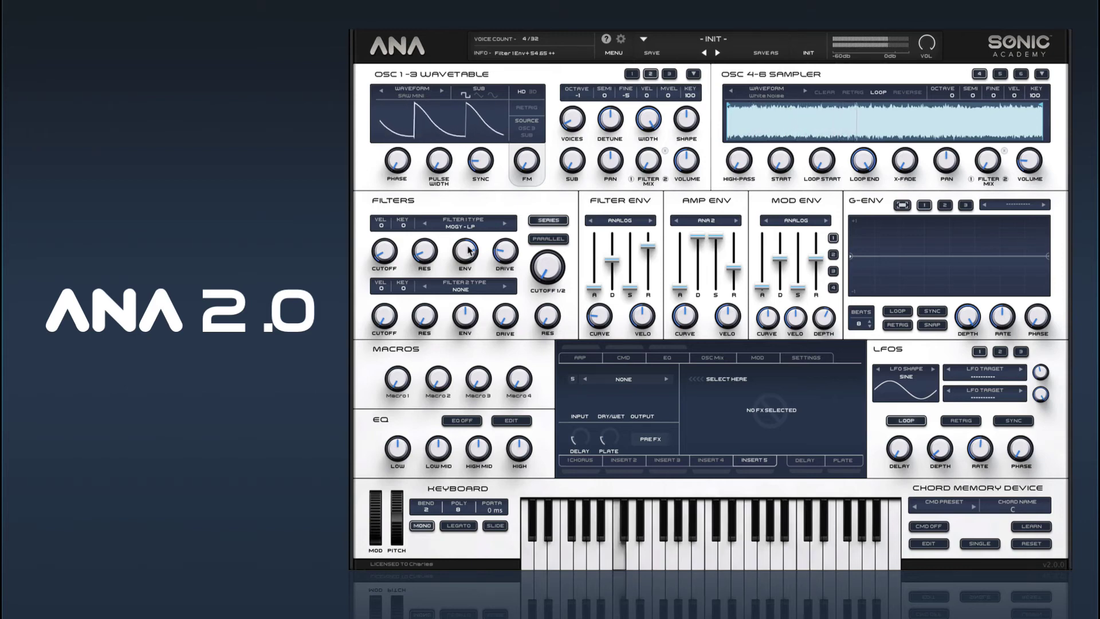
pyautogui.moveTo(466, 245); pyautogui.dragTo(467, 247)
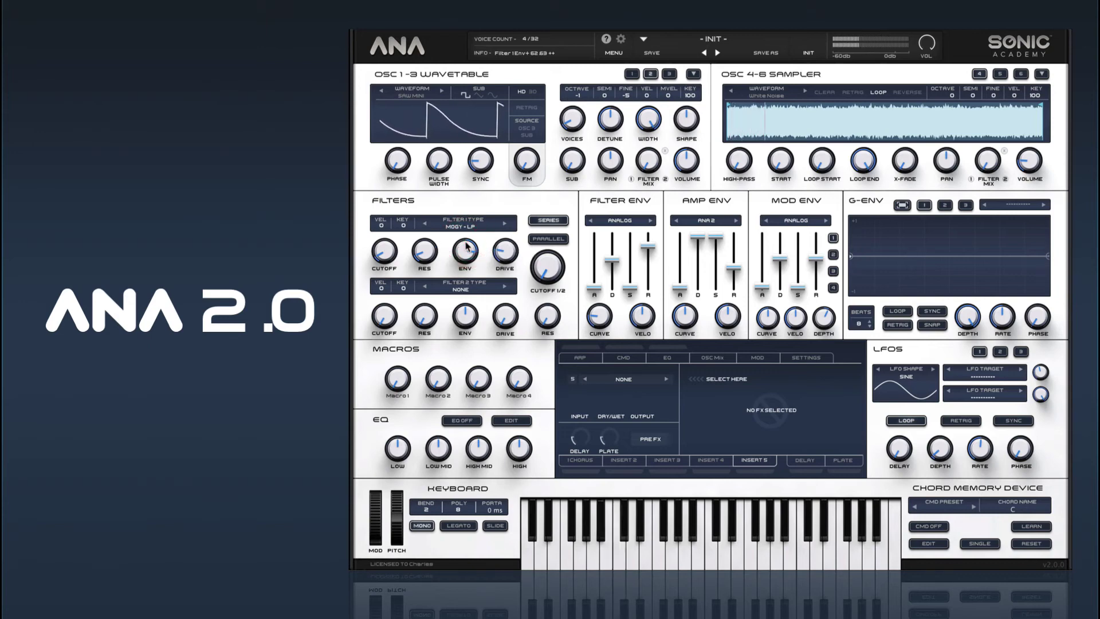